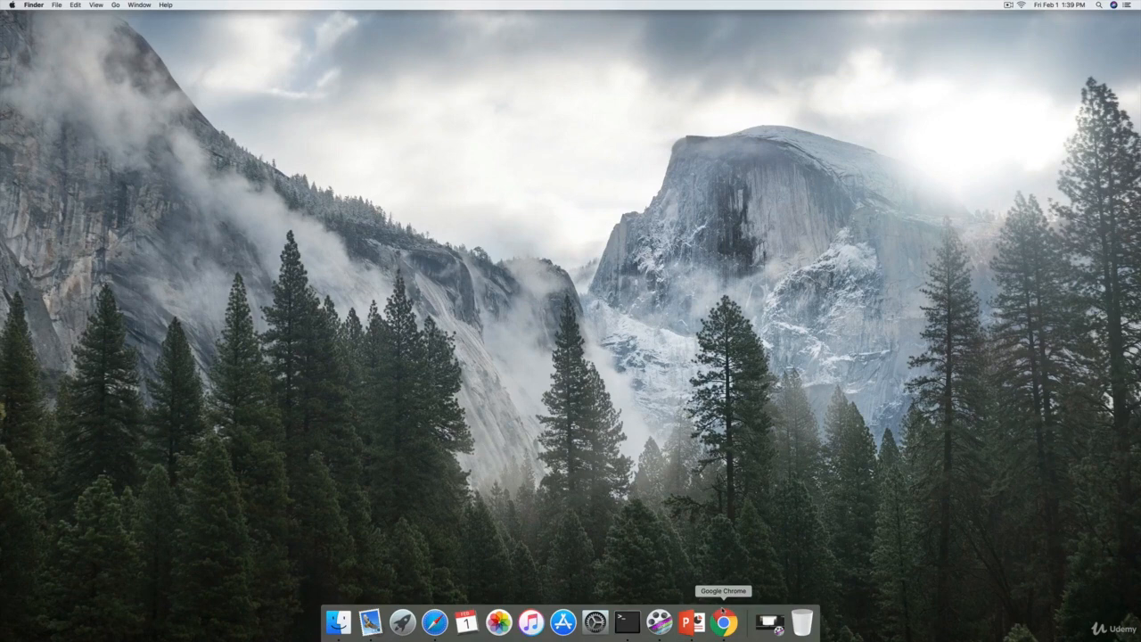
Step: Open Google Chrome and search Google for visual studio code
{"action": "left_click", "coordinate": [724, 621]}
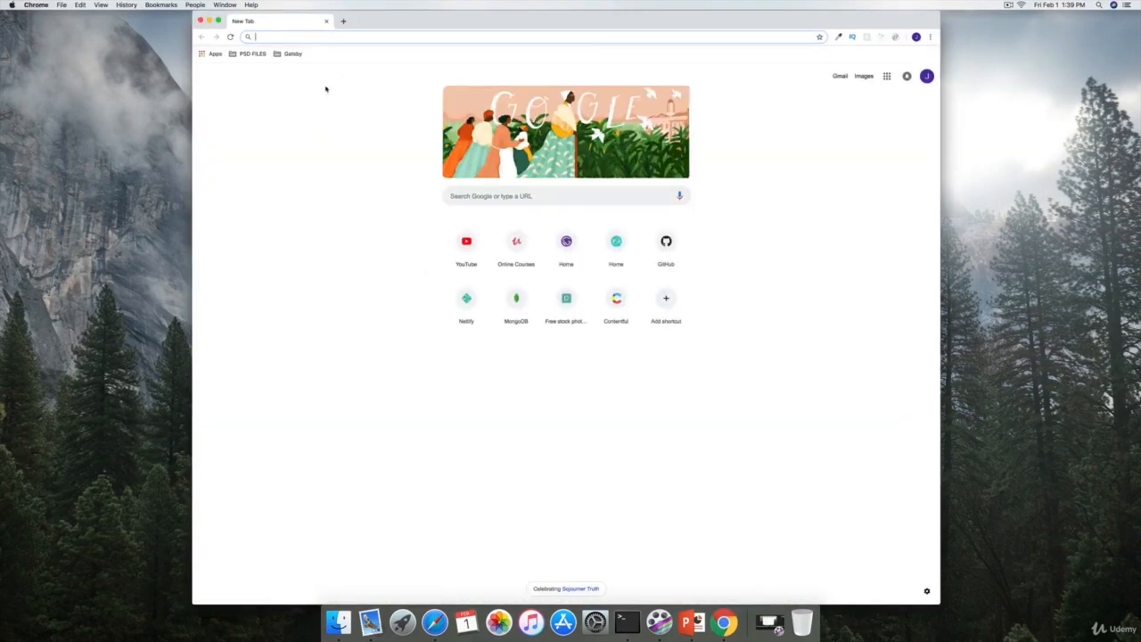
{"action": "left_click", "coordinate": [482, 201]}
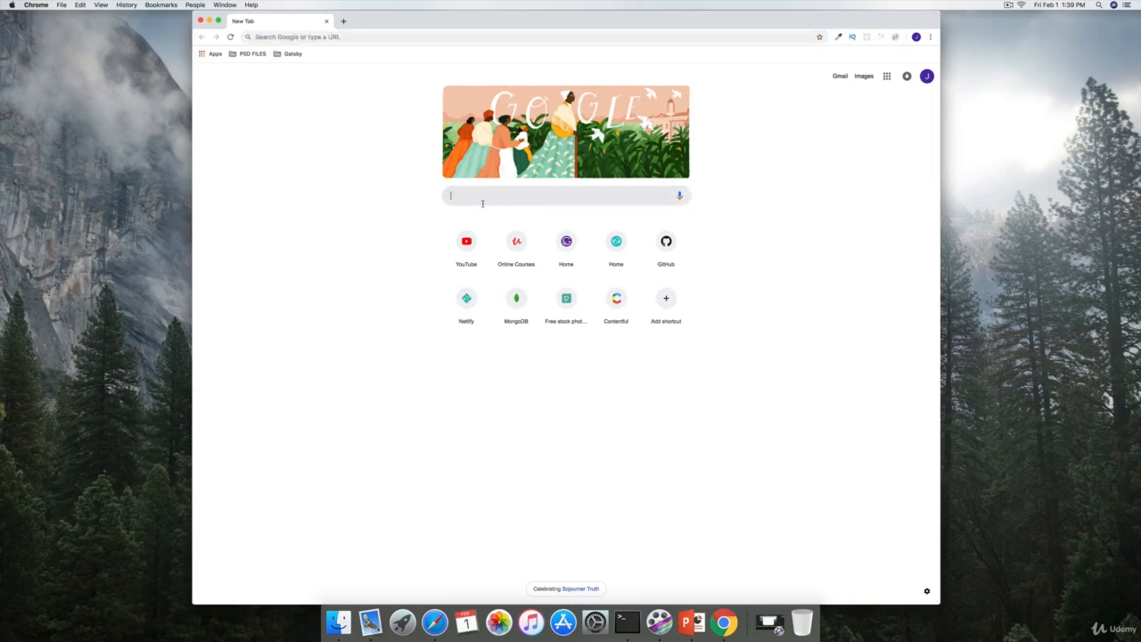
{"action": "type", "text": "visual studio code logo"}
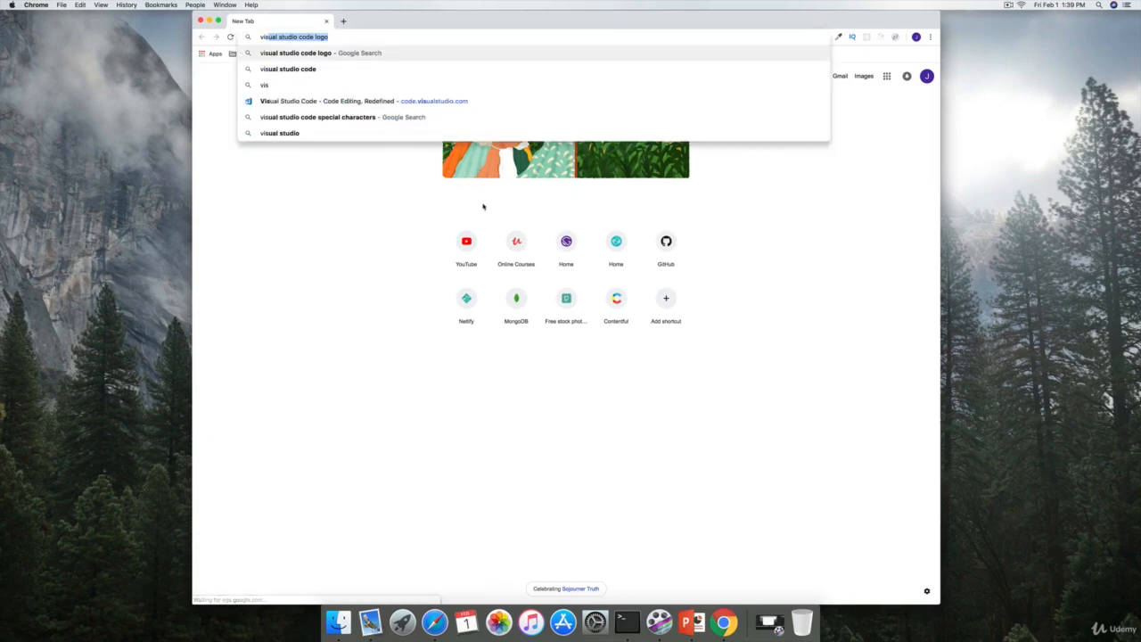
{"action": "key", "text": "Right"}
{"action": "key", "text": "BackSpace"}
{"action": "key", "text": "BackSpace"}
{"action": "key", "text": "BackSpace"}
{"action": "key", "text": "BackSpace"}
{"action": "key", "text": "BackSpace"}
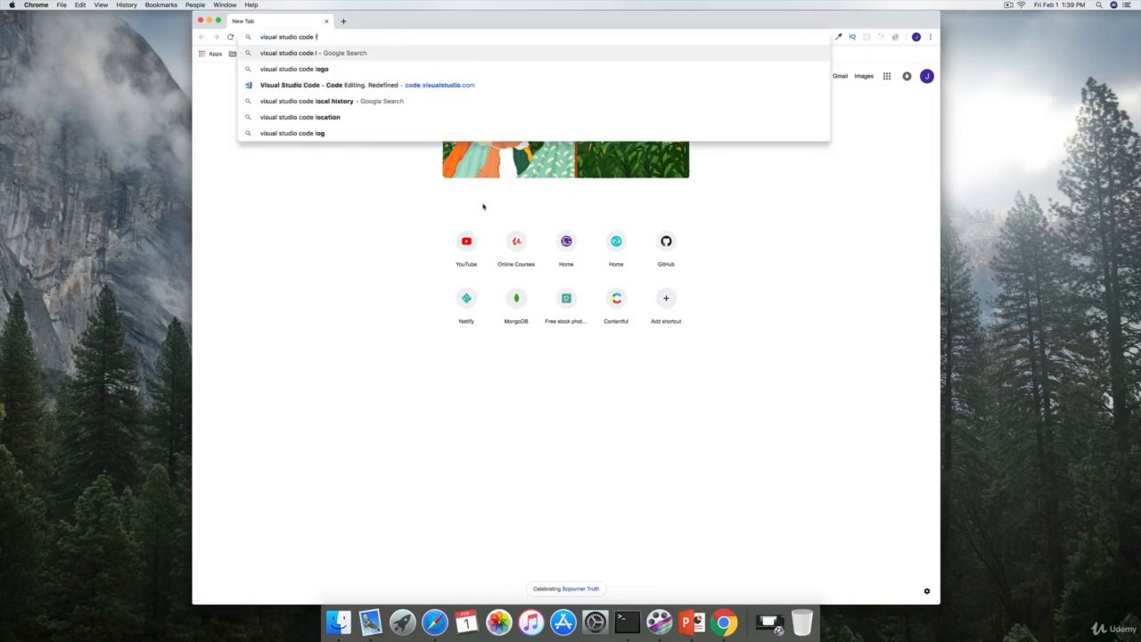
{"action": "key", "text": "Return"}
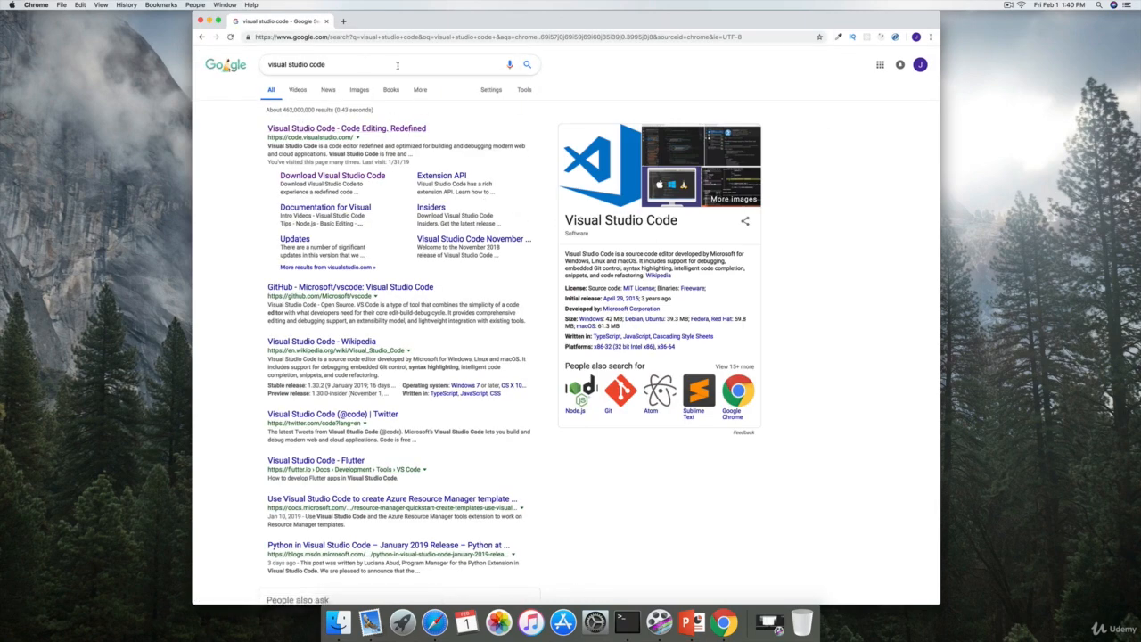
Step: Download the stable Mac build from the official Visual Studio Code site and open the downloaded zip archive
{"action": "left_click", "coordinate": [309, 129]}
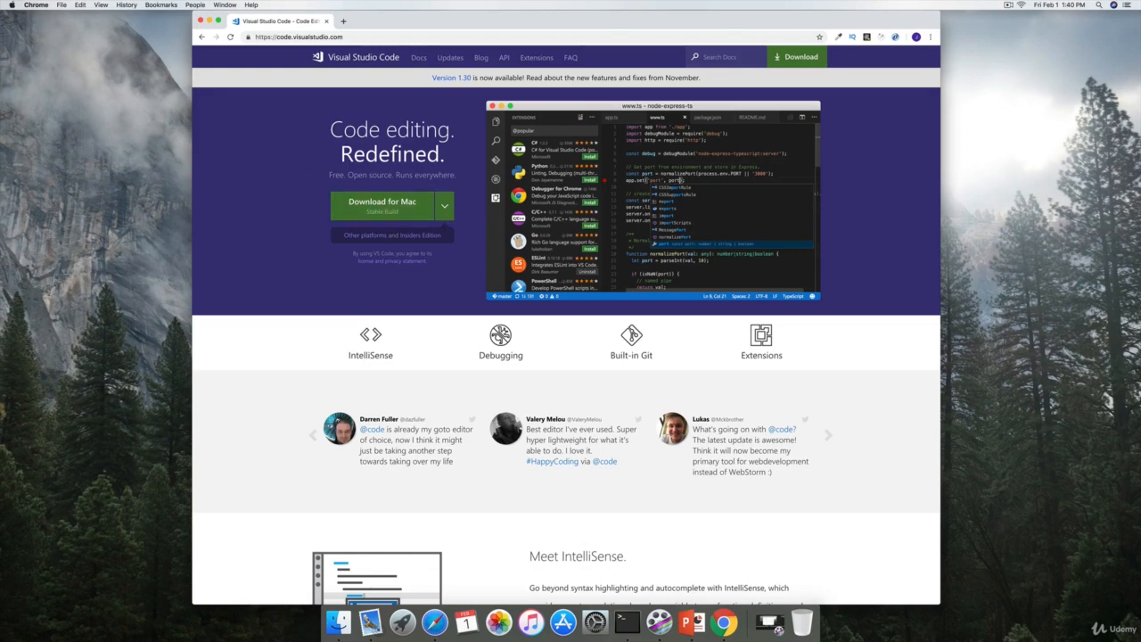
{"action": "left_click", "coordinate": [392, 204]}
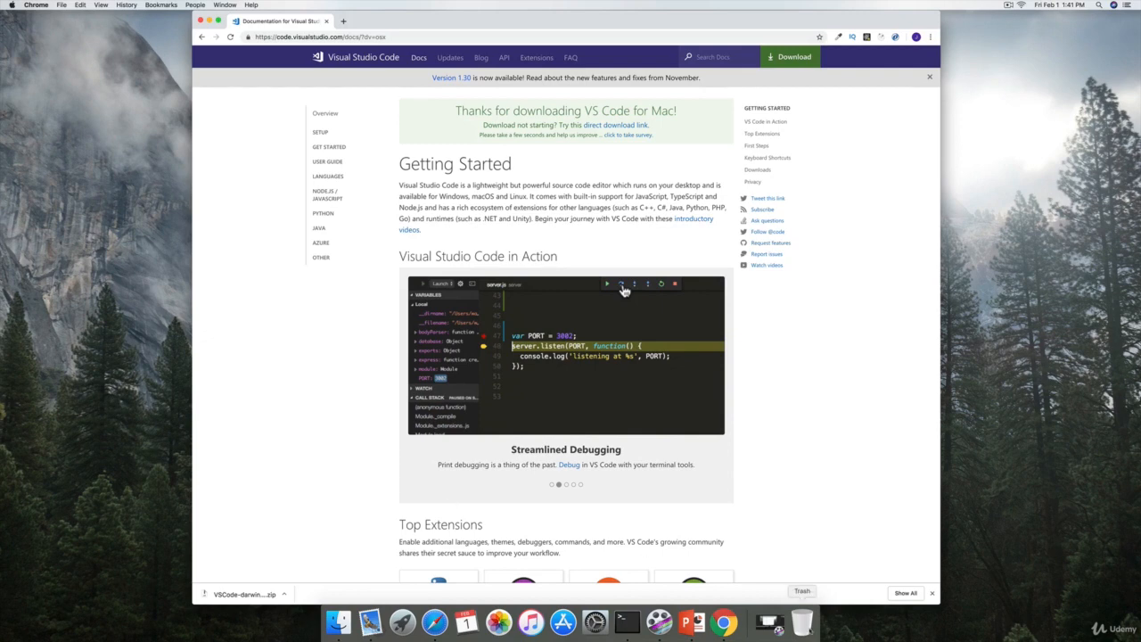
{"action": "left_click", "coordinate": [243, 594]}
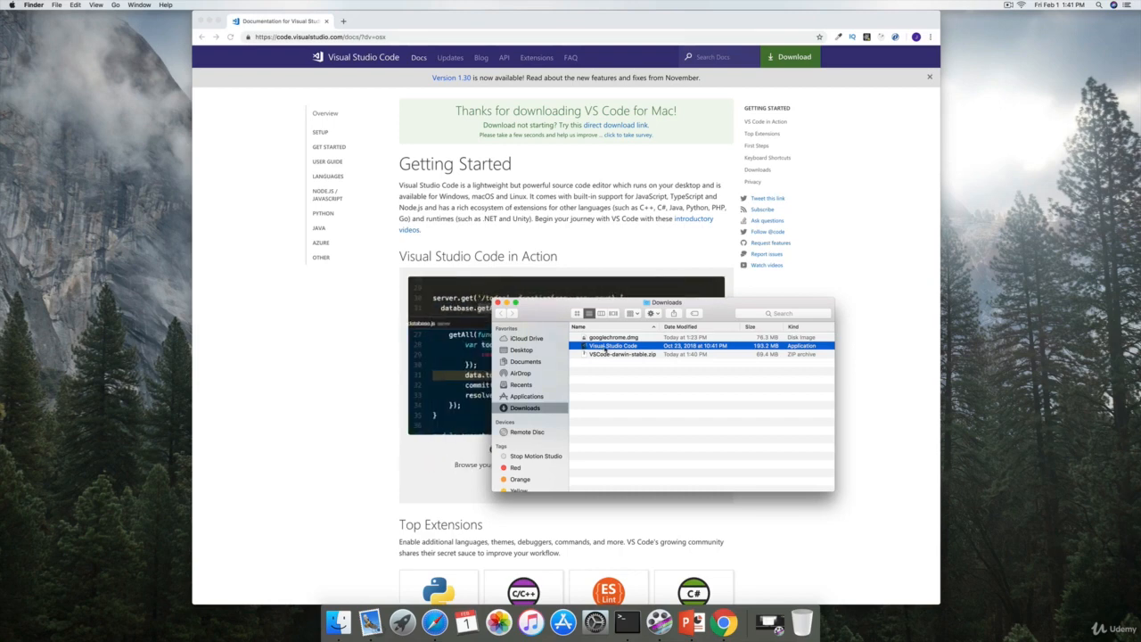
Step: Move the Visual Studio Code app from Downloads to Applications and launch it from there, allowing it to open
{"action": "left_click_drag", "start_coordinate": [609, 351], "coordinate": [538, 403]}
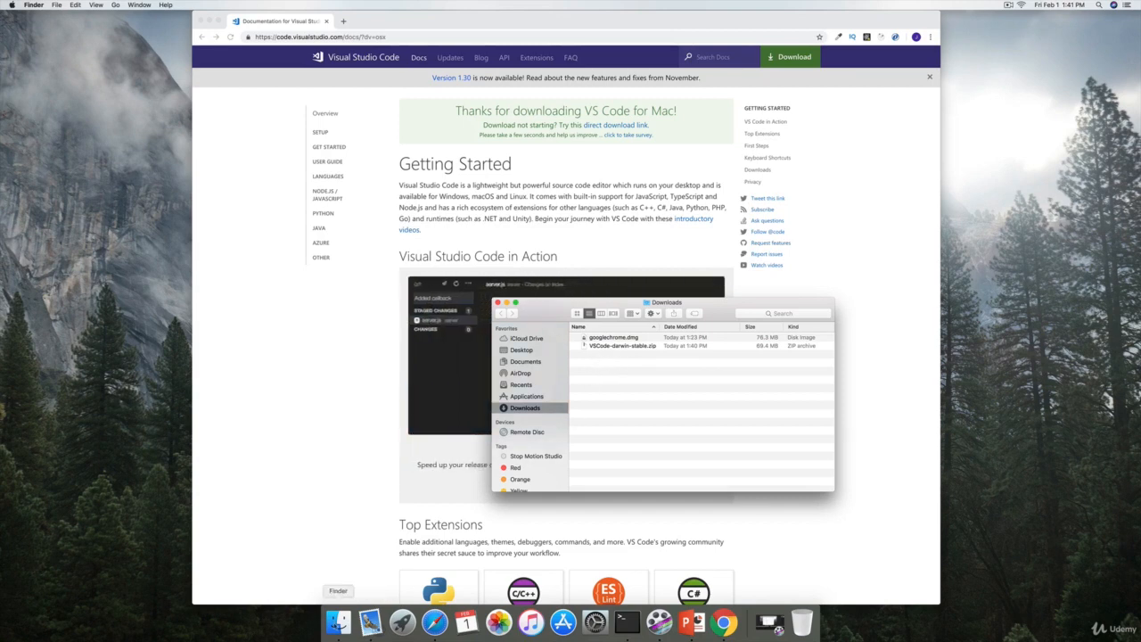
{"action": "left_click", "coordinate": [524, 396]}
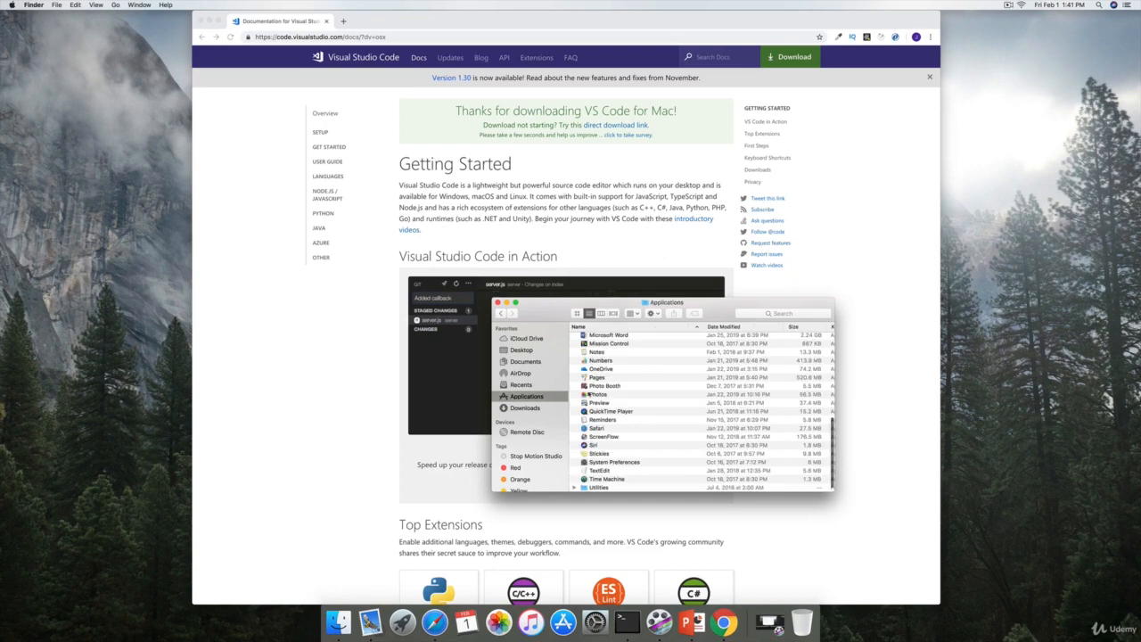
{"action": "scroll", "coordinate": [616, 400], "scroll_direction": "down", "scroll_amount": 5}
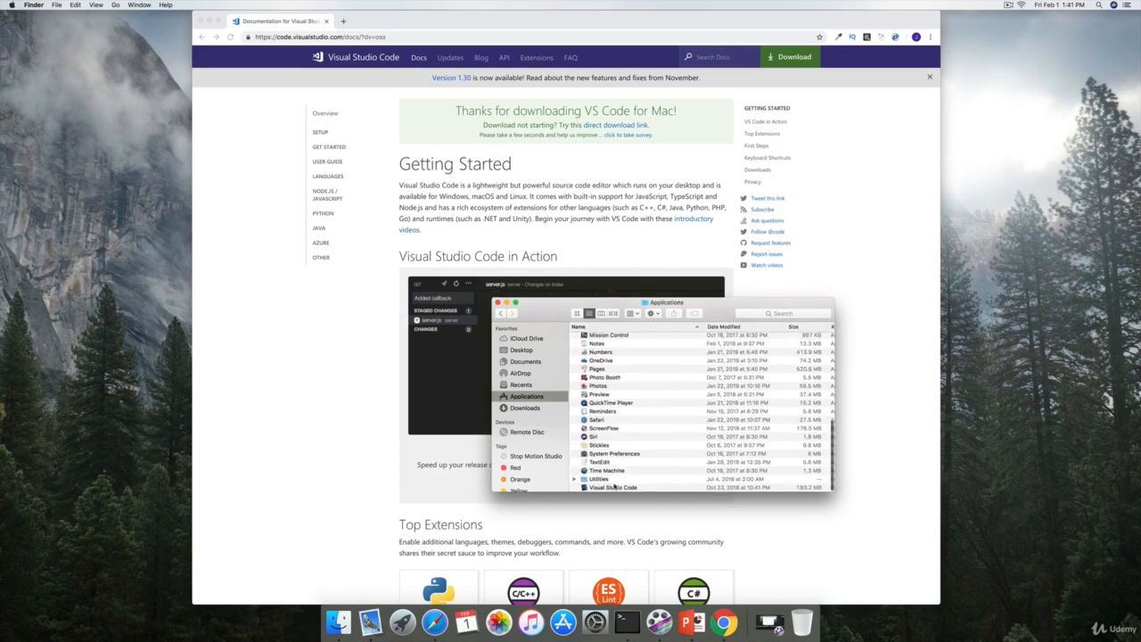
{"action": "double_click", "coordinate": [614, 488]}
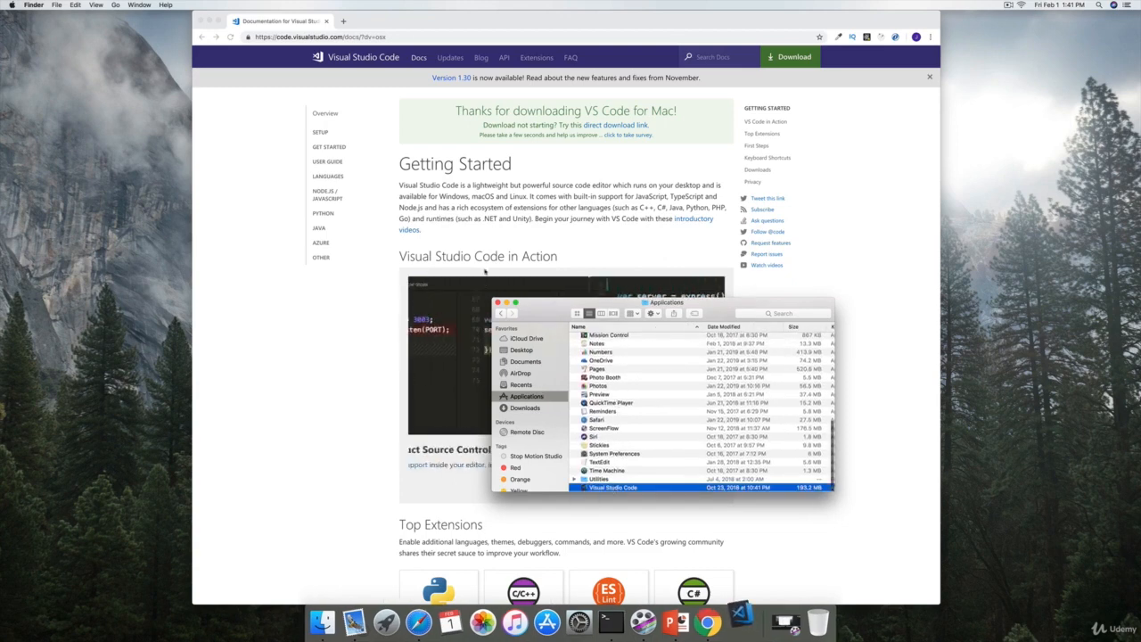
{"action": "left_click", "coordinate": [200, 21]}
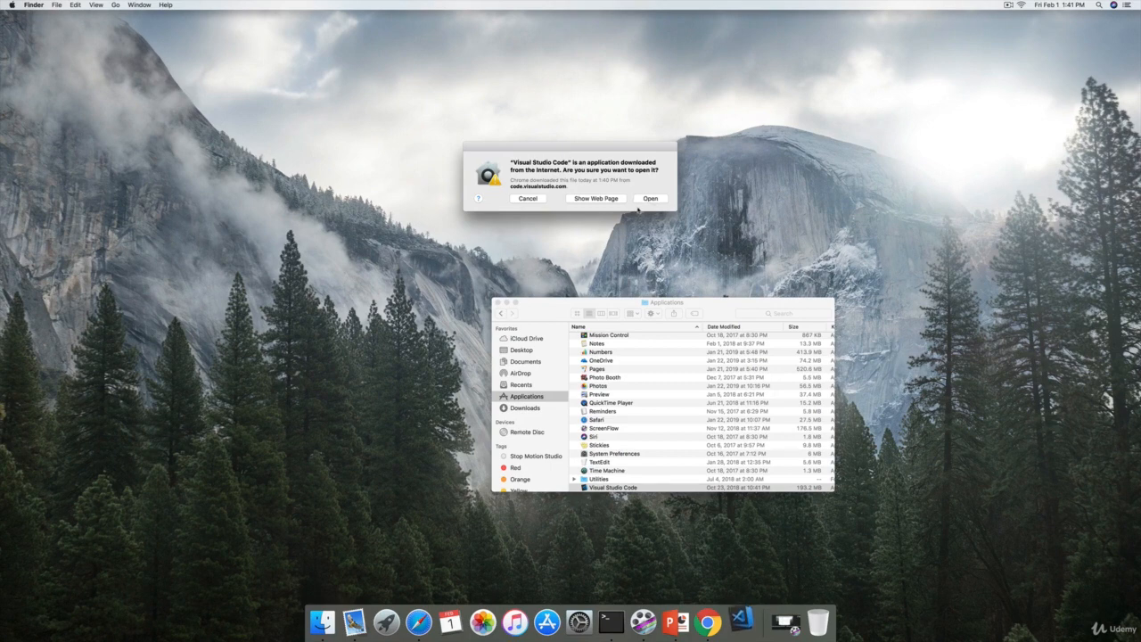
{"action": "left_click", "coordinate": [649, 199]}
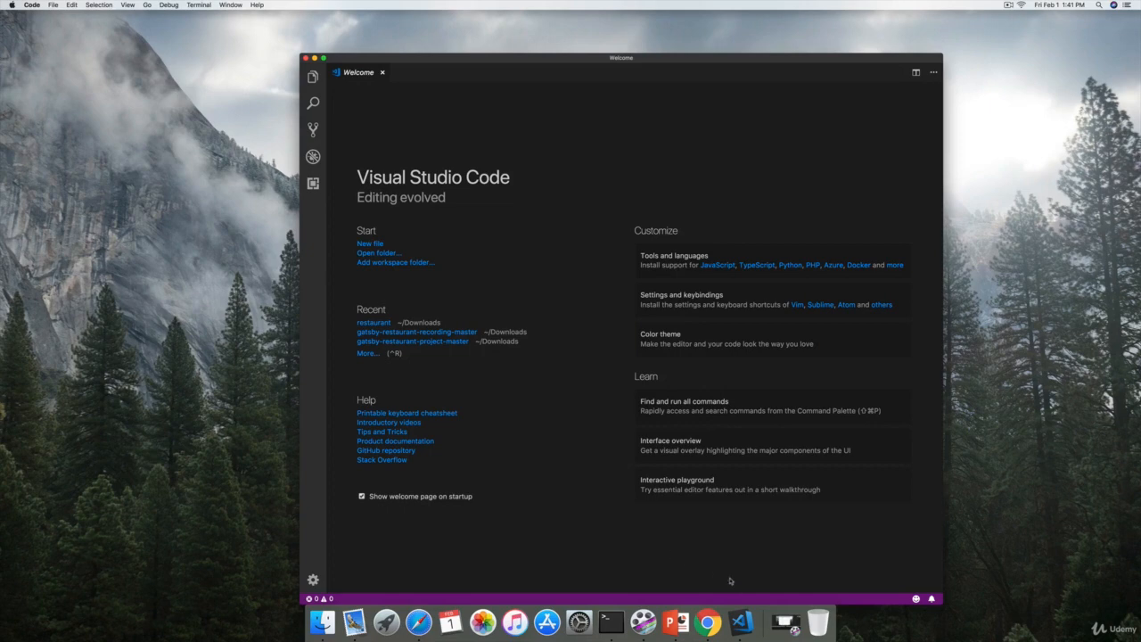
Step: Set Visual Studio Code to be kept in the Dock
{"action": "right_click", "coordinate": [743, 627]}
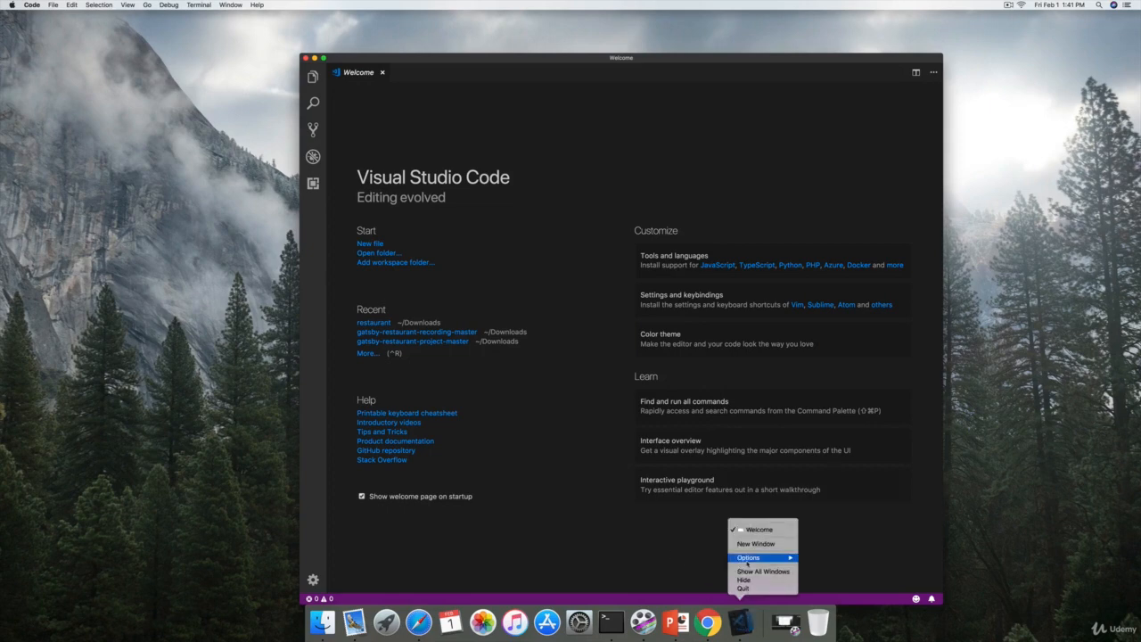
{"action": "mouse_move", "coordinate": [747, 560]}
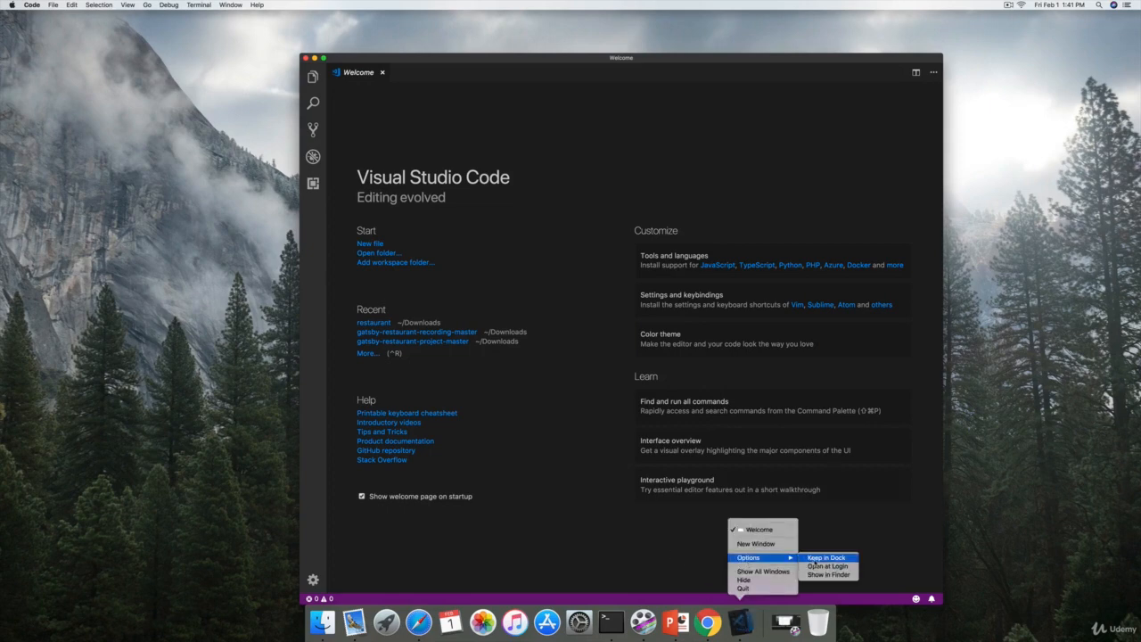
{"action": "left_click", "coordinate": [813, 560]}
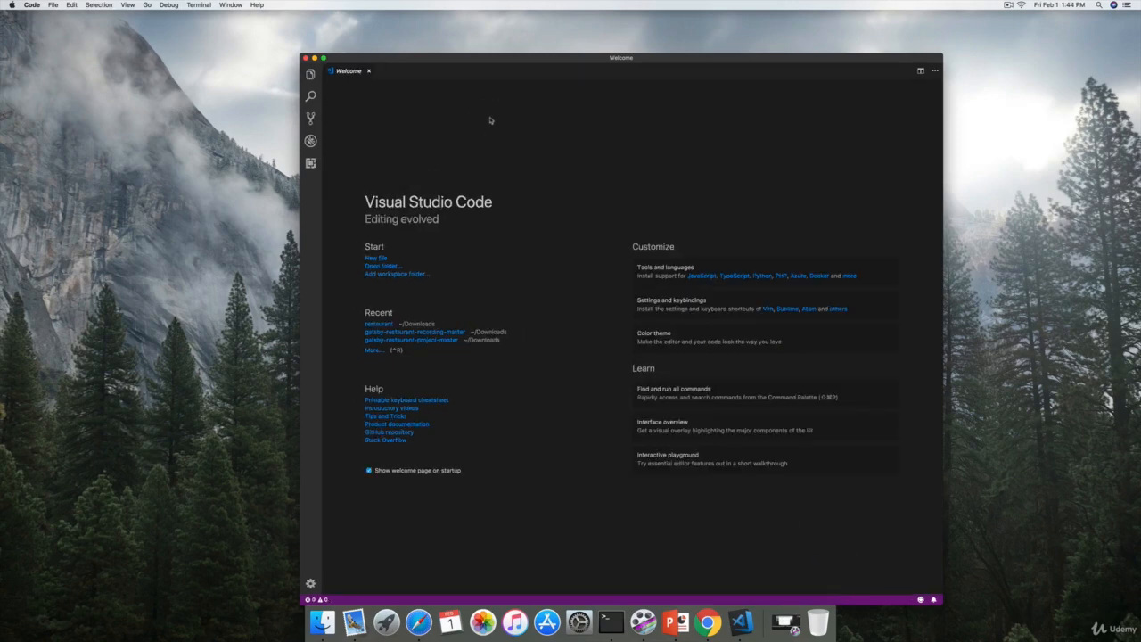
Step: Make the editor window full screen and close the Welcome page
{"action": "left_click", "coordinate": [323, 59]}
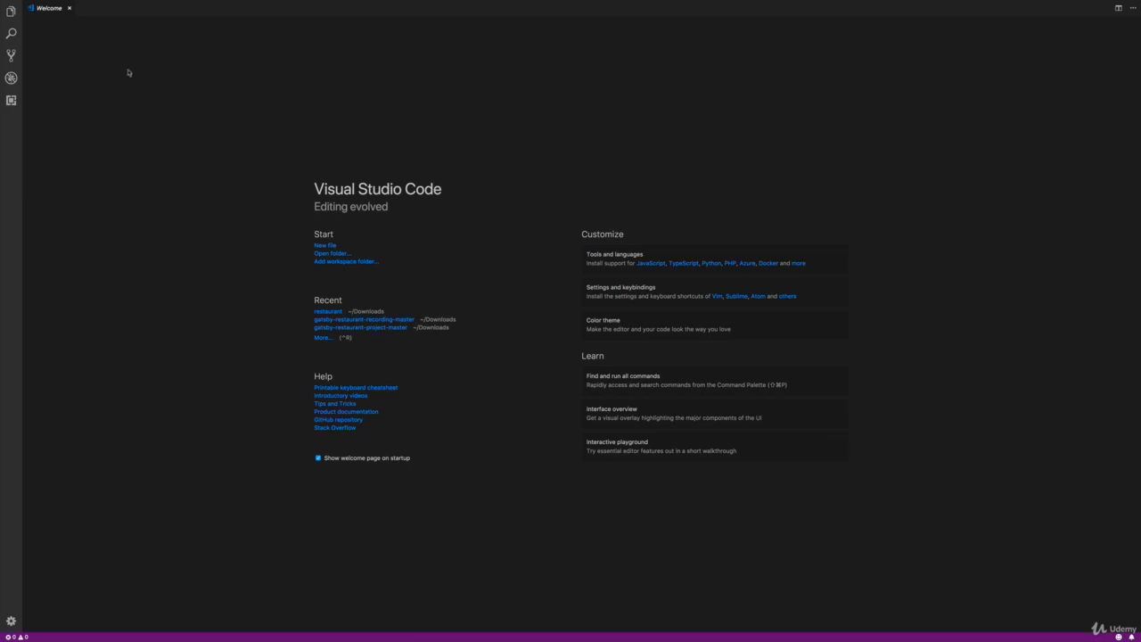
{"action": "left_click", "coordinate": [70, 8]}
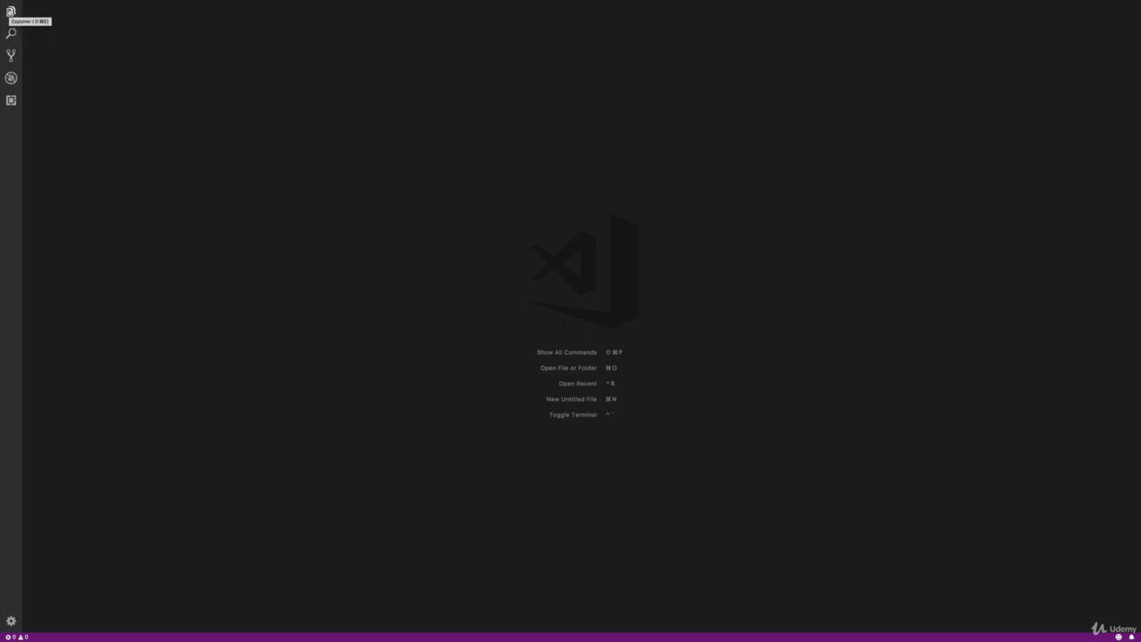
Step: Look through the Explorer, Search, Source Control and Debug views one after another
{"action": "left_click", "coordinate": [11, 11]}
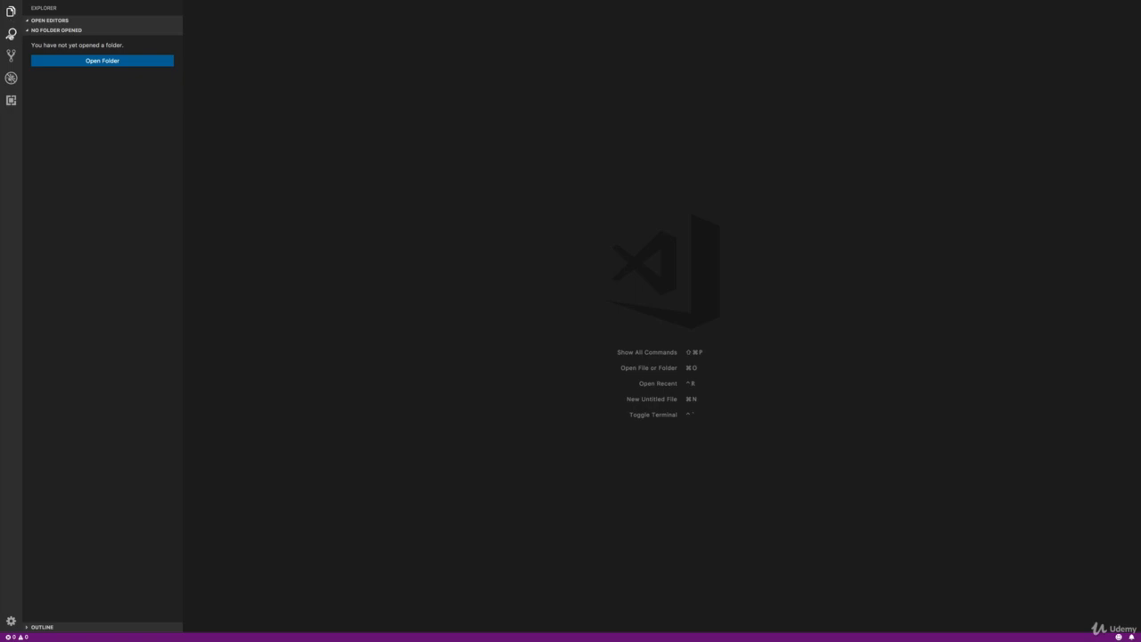
{"action": "left_click", "coordinate": [11, 34]}
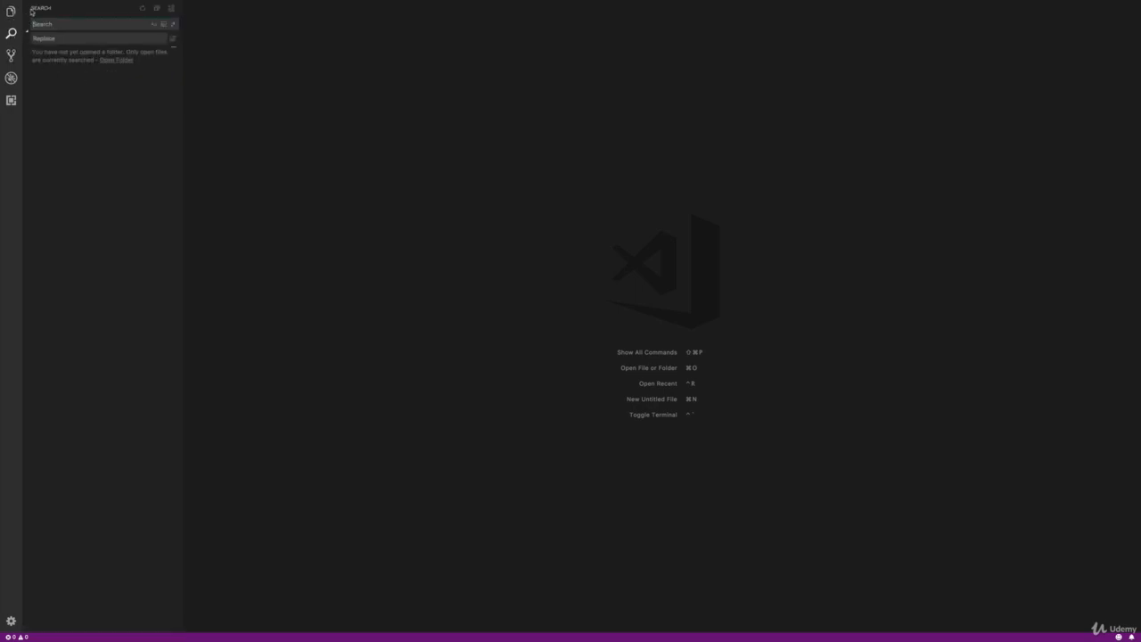
{"action": "left_click", "coordinate": [10, 54]}
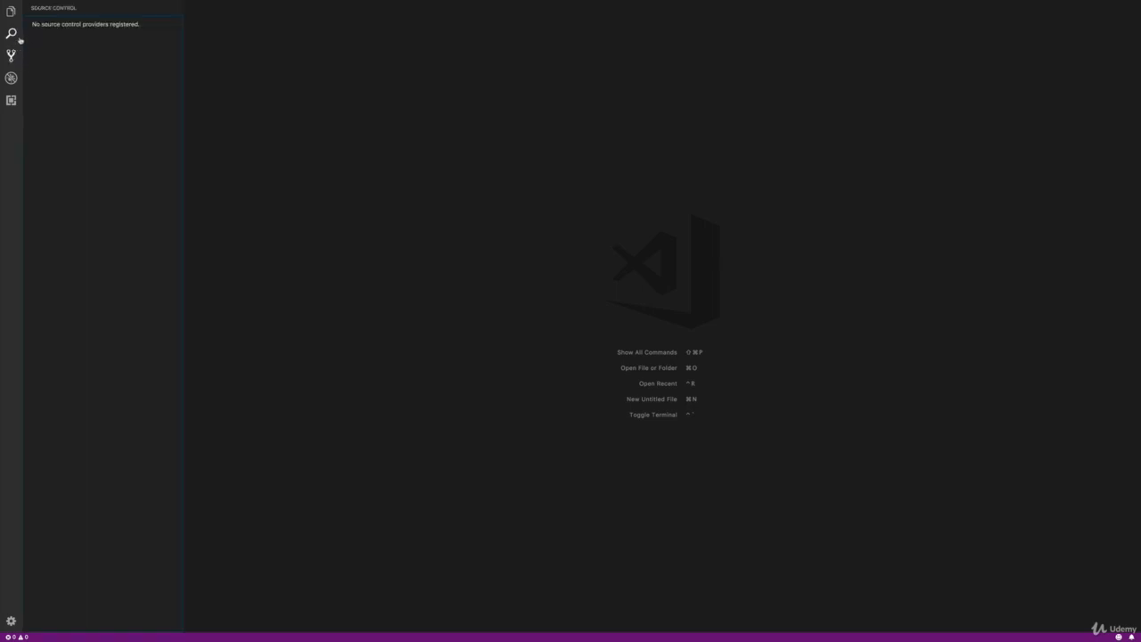
{"action": "left_click", "coordinate": [12, 77]}
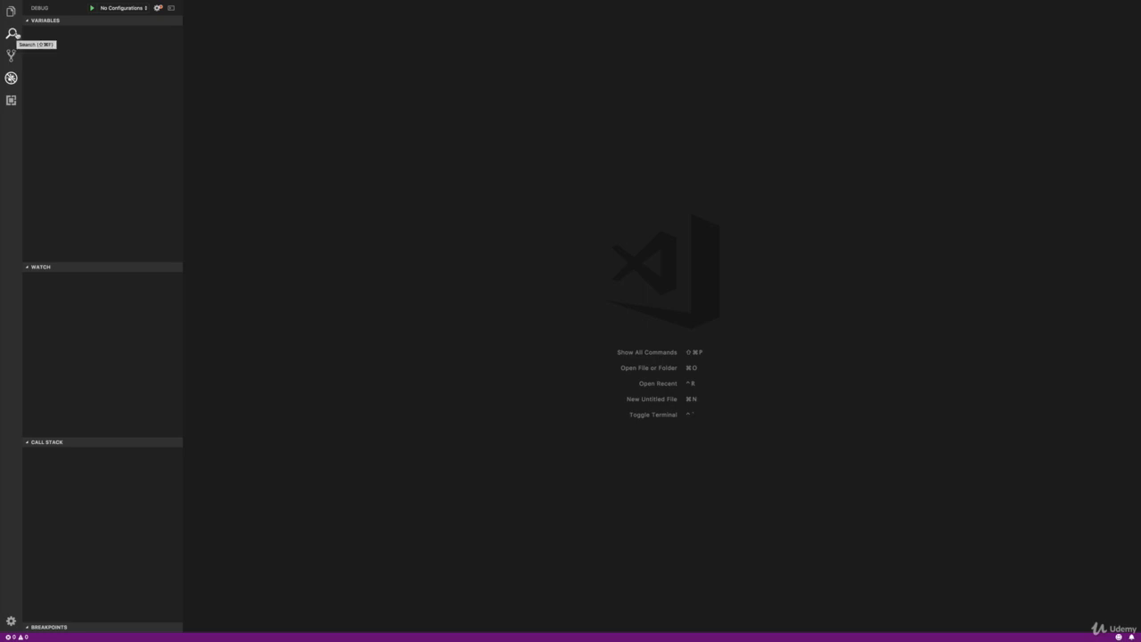
Step: Search the extensions marketplace for "javas"
{"action": "left_click", "coordinate": [11, 100]}
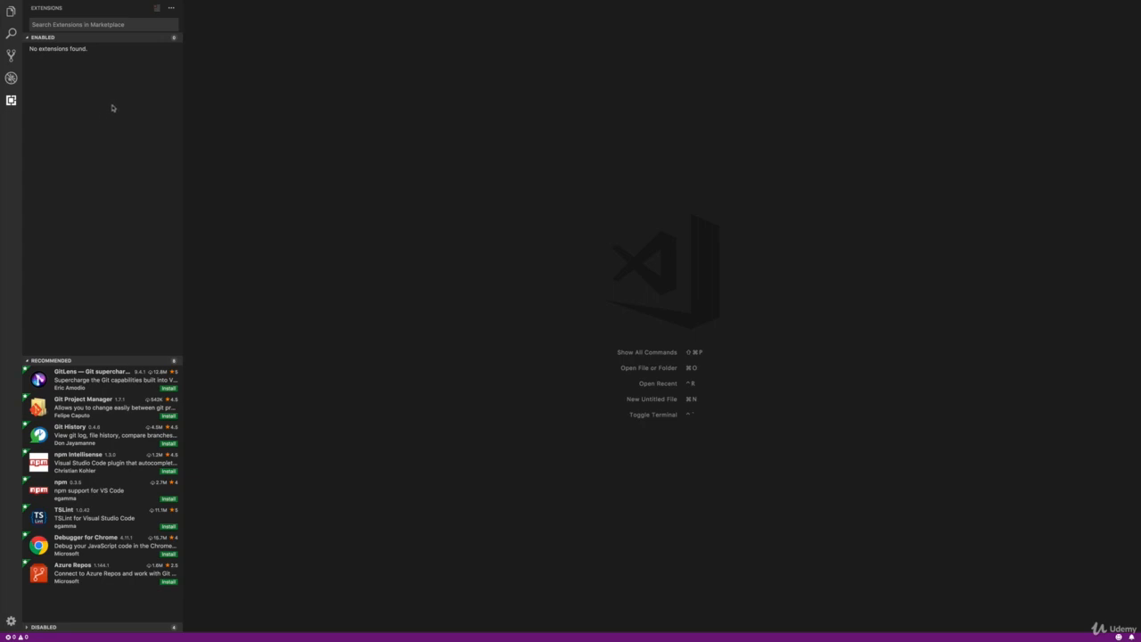
{"action": "left_click", "coordinate": [102, 28]}
{"action": "type", "text": "ghghj"}
{"action": "key", "text": "BackSpace"}
{"action": "key", "text": "BackSpace"}
{"action": "key", "text": "BackSpace"}
{"action": "key", "text": "BackSpace"}
{"action": "key", "text": "BackSpace"}
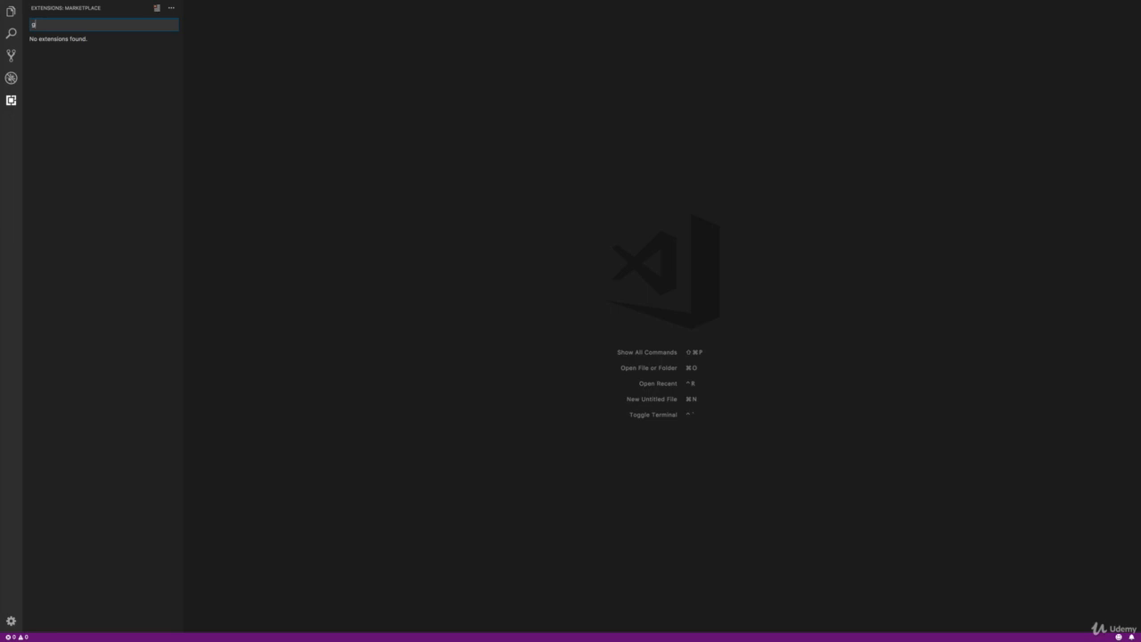
{"action": "type", "text": "javas"}
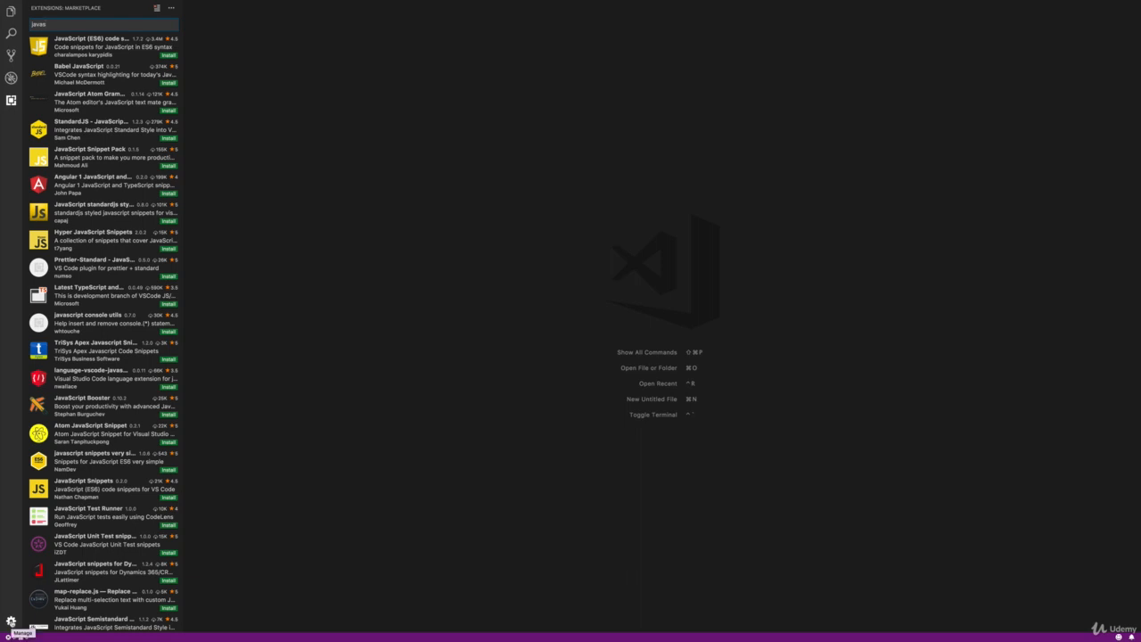
Step: Open the user settings and set the editor font size to 22
{"action": "left_click", "coordinate": [11, 622]}
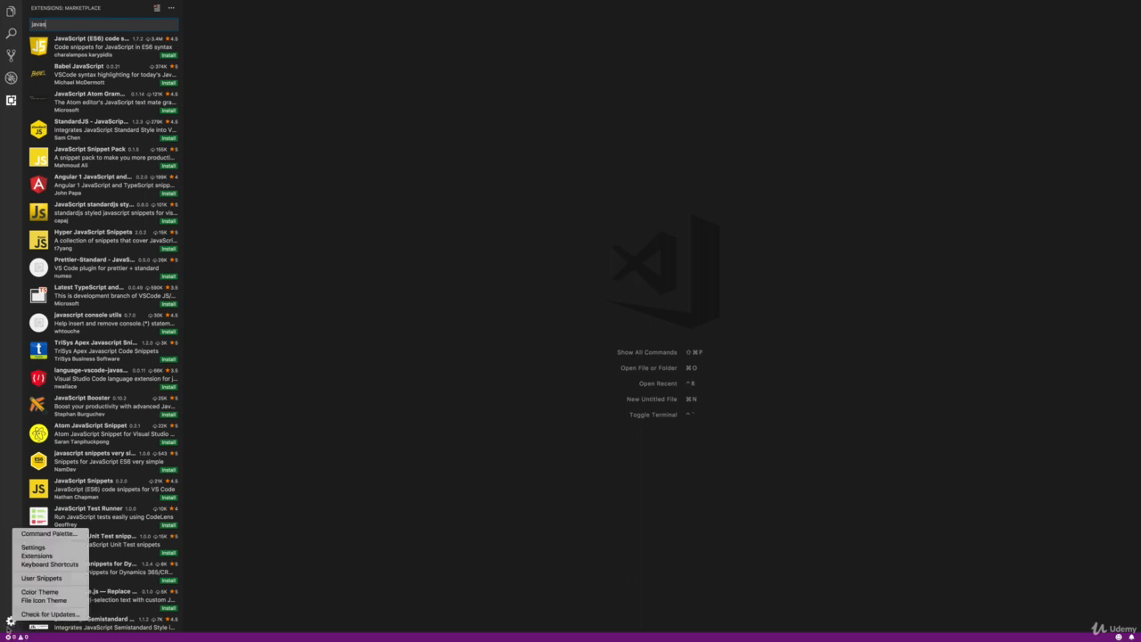
{"action": "left_click", "coordinate": [6, 582]}
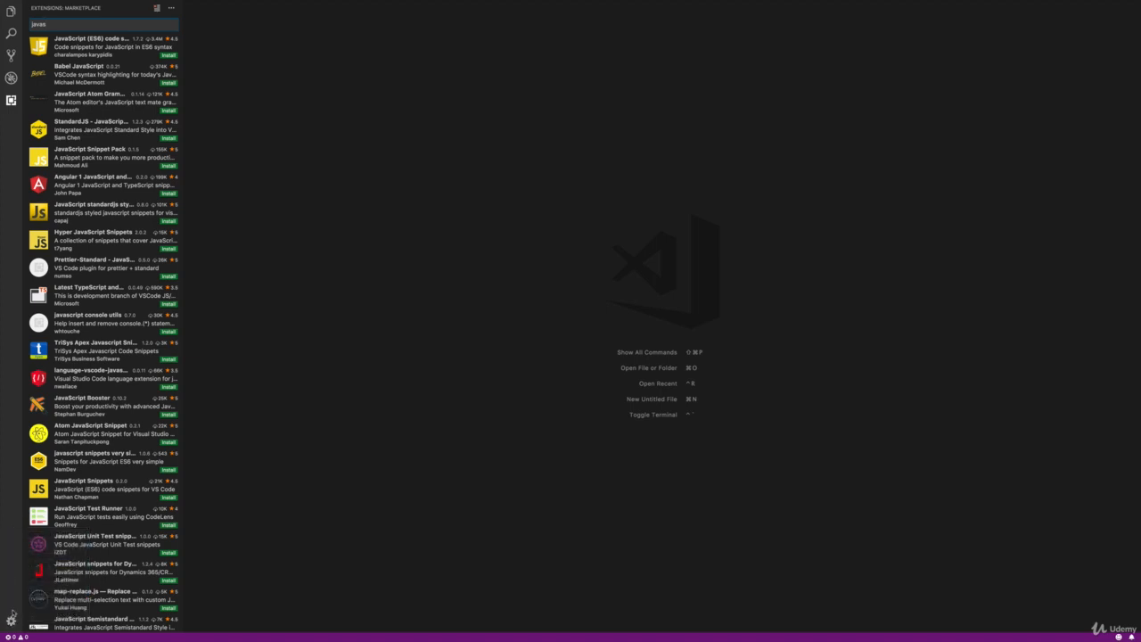
{"action": "left_click", "coordinate": [11, 621]}
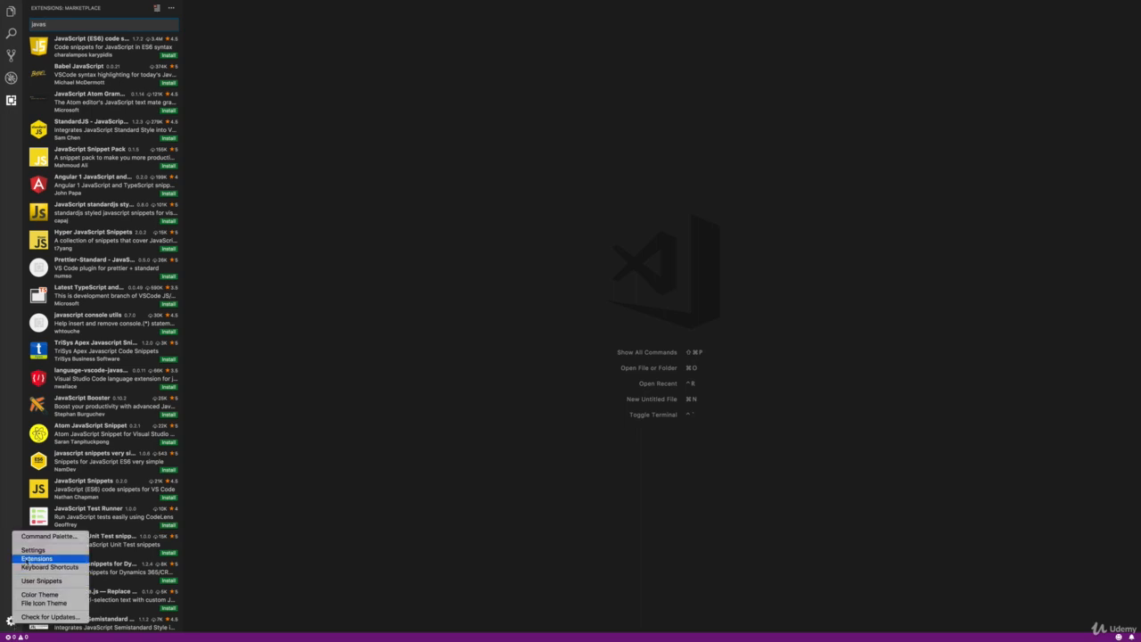
{"action": "left_click", "coordinate": [41, 550]}
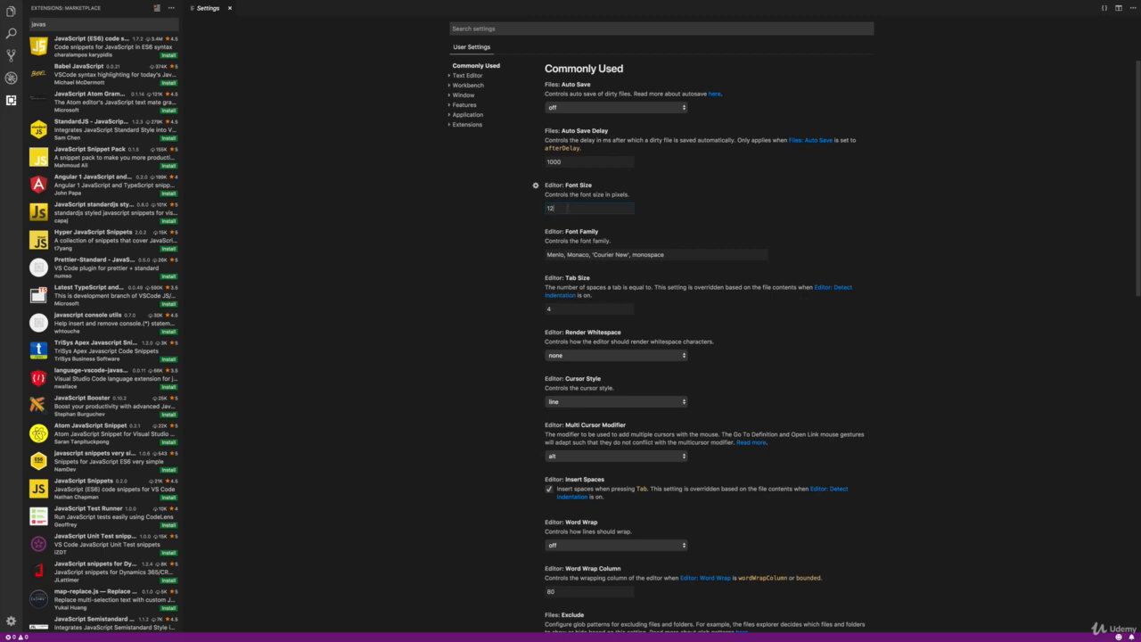
{"action": "left_click", "coordinate": [566, 308]}
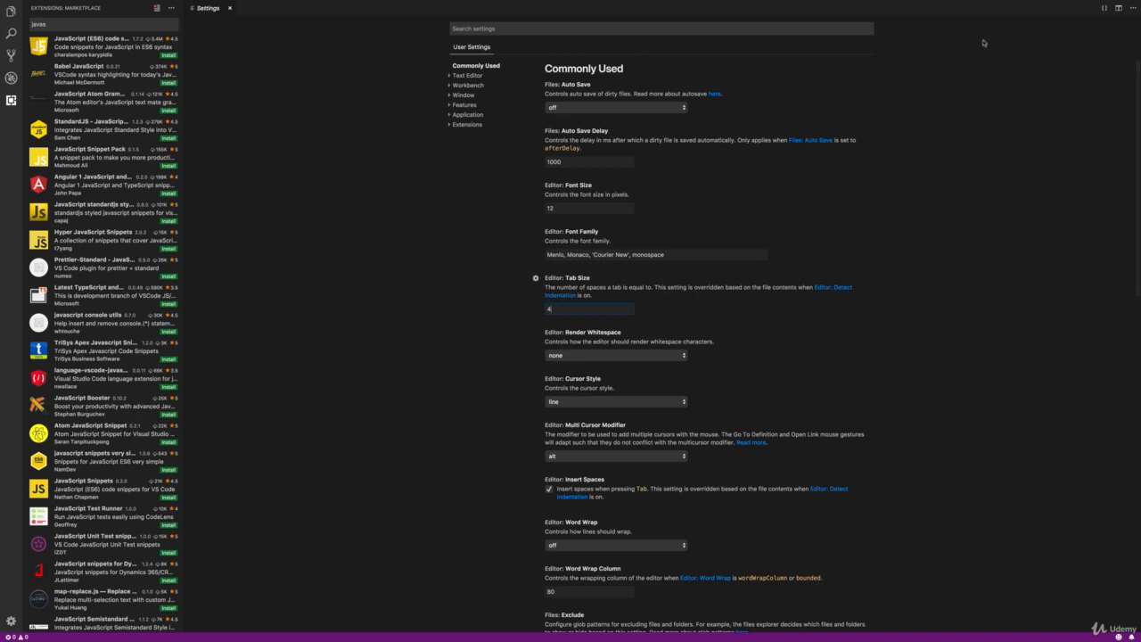
{"action": "left_click", "coordinate": [572, 209]}
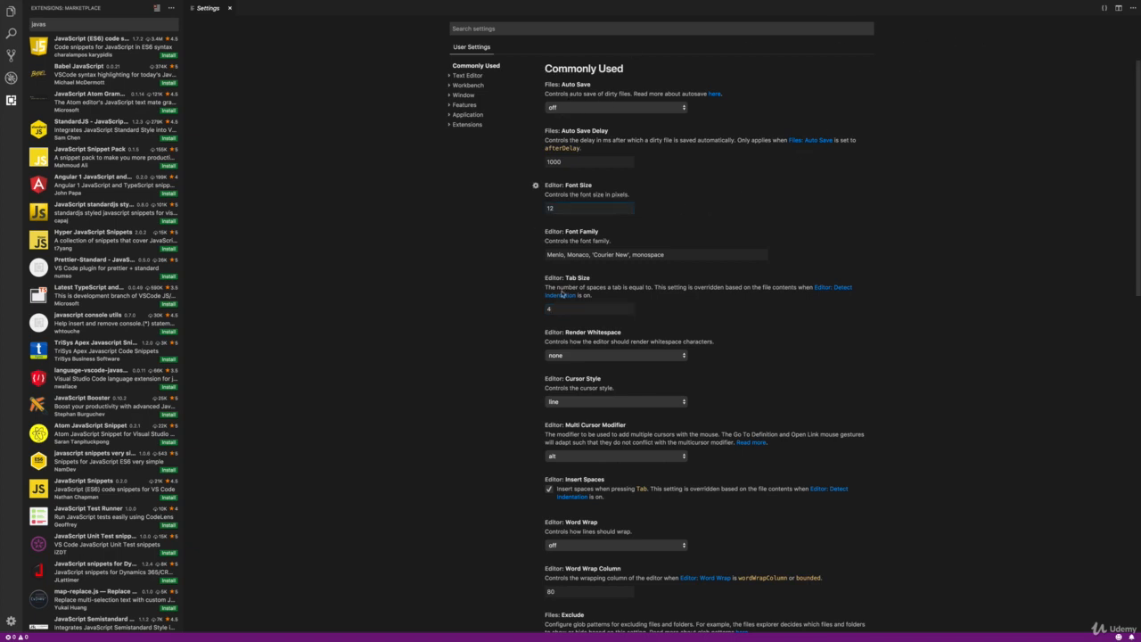
{"action": "key", "text": "BackSpace"}
{"action": "key", "text": "BackSpace"}
{"action": "type", "text": "22"}
Step: Open the user settings as JSON and examine the editor.fontSize override
{"action": "left_click", "coordinate": [1104, 10]}
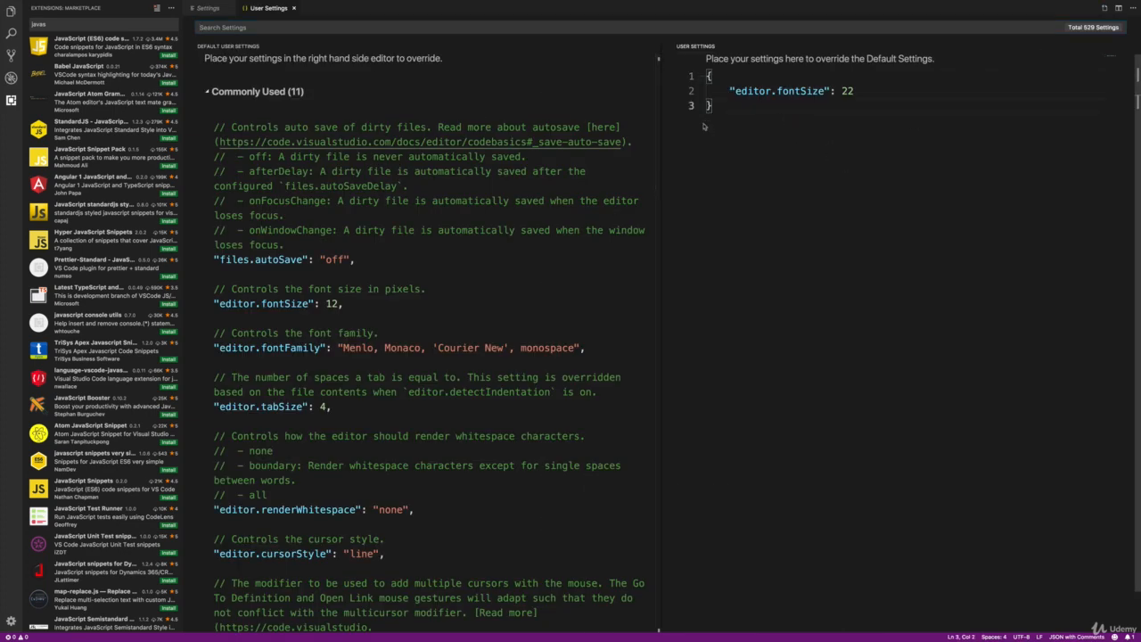
{"action": "left_click", "coordinate": [735, 79]}
{"action": "left_click_drag", "start_coordinate": [729, 91], "coordinate": [819, 90]}
{"action": "left_click", "coordinate": [819, 138]}
{"action": "left_click_drag", "start_coordinate": [737, 98], "coordinate": [749, 98]}
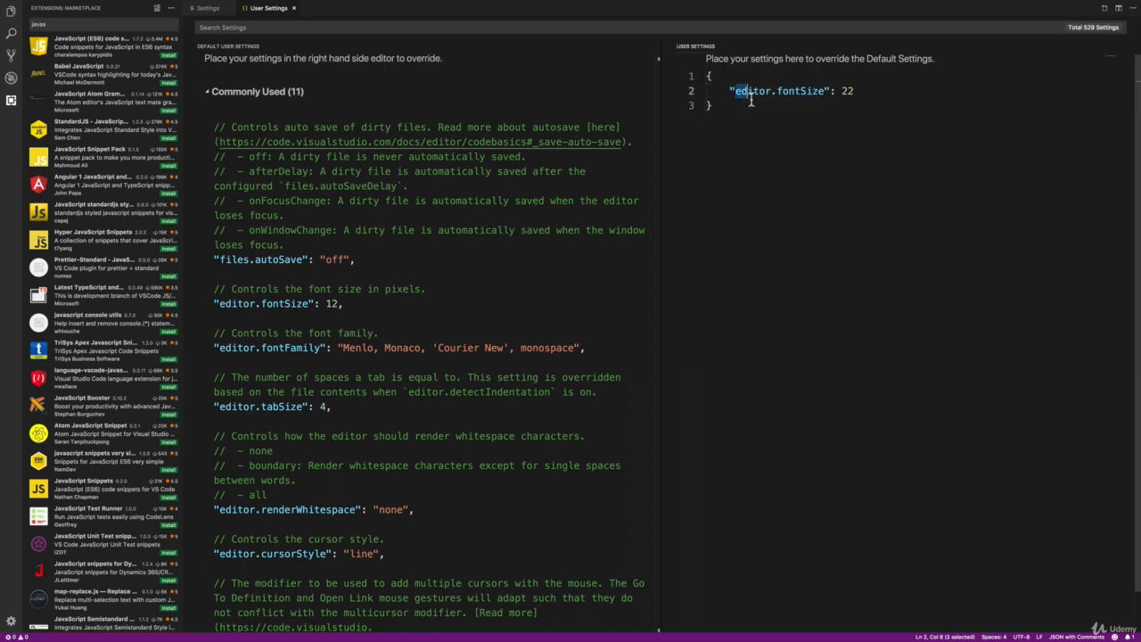
Step: Change the editor.fontSize override in the user settings JSON to 30 and save the file
{"action": "left_click", "coordinate": [854, 92]}
{"action": "key", "text": "BackSpace"}
{"action": "key", "text": "BackSpace"}
{"action": "type", "text": "30"}
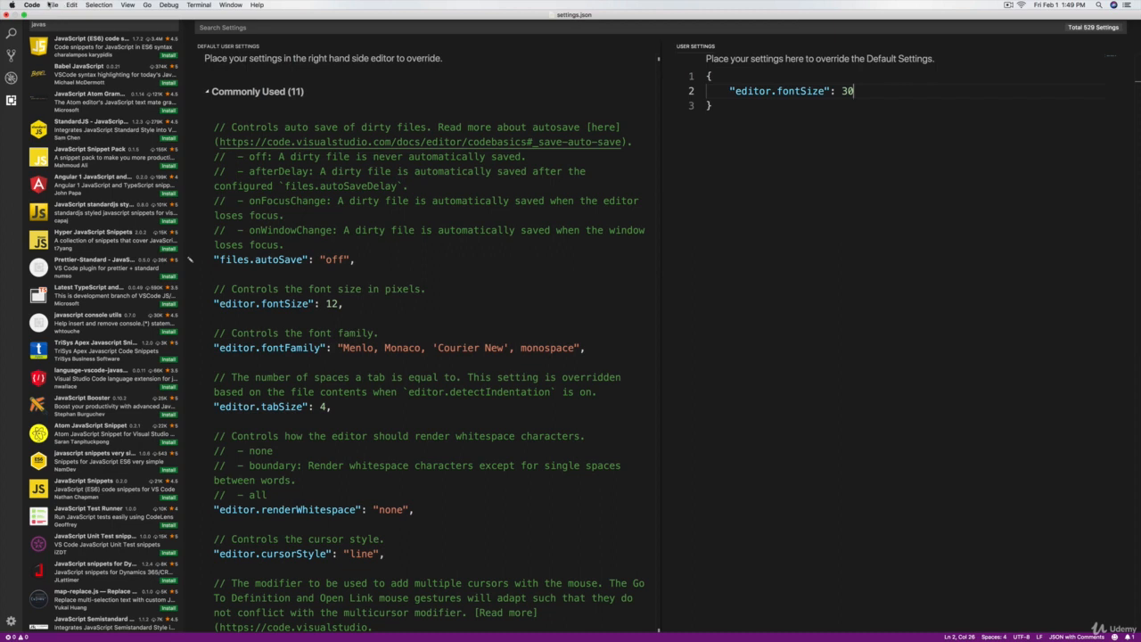
{"action": "left_click", "coordinate": [51, 4]}
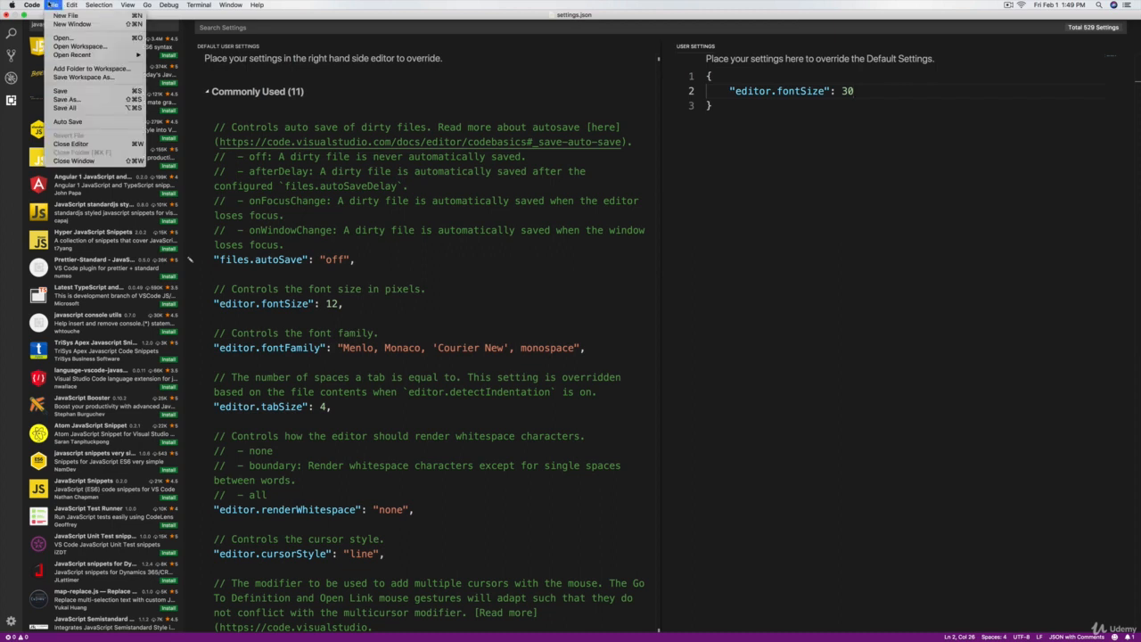
{"action": "left_click", "coordinate": [76, 91]}
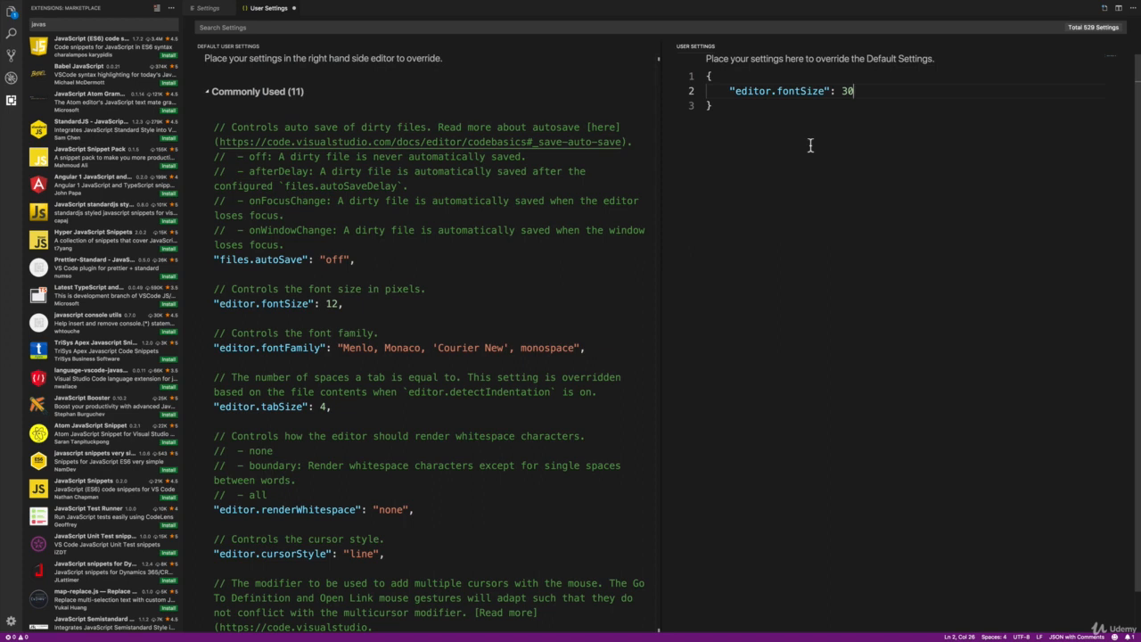
{"action": "key", "text": "super+s"}
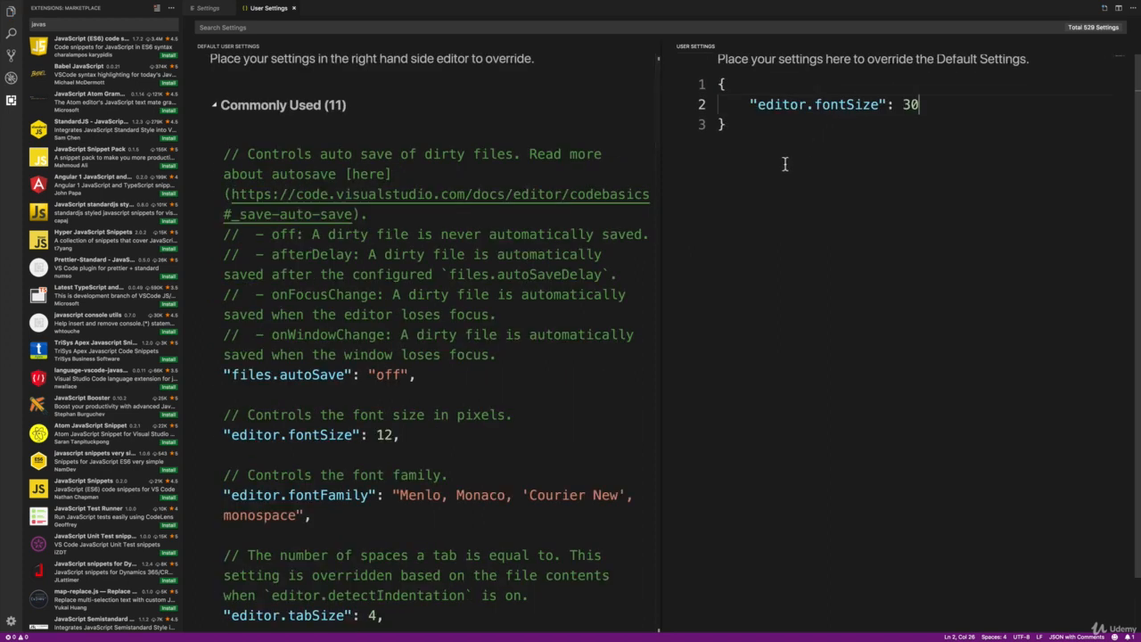
Step: Delete the entire contents of the user settings JSON, including the font size override, and close the file with the change saved
{"action": "key", "text": "Up"}
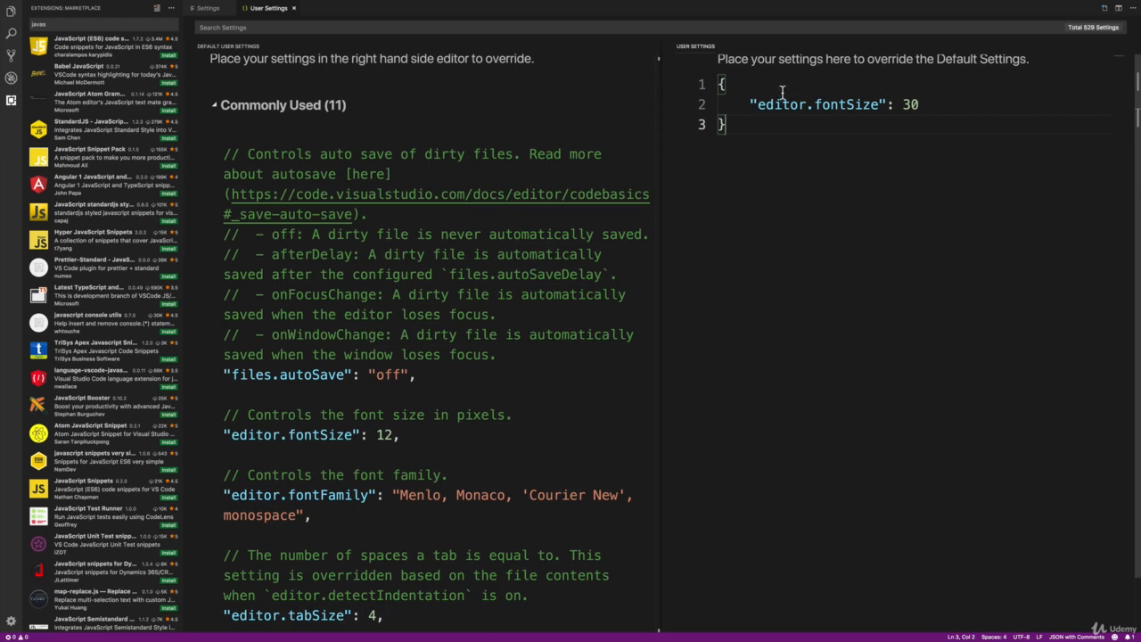
{"action": "left_click_drag", "start_coordinate": [719, 86], "coordinate": [773, 156]}
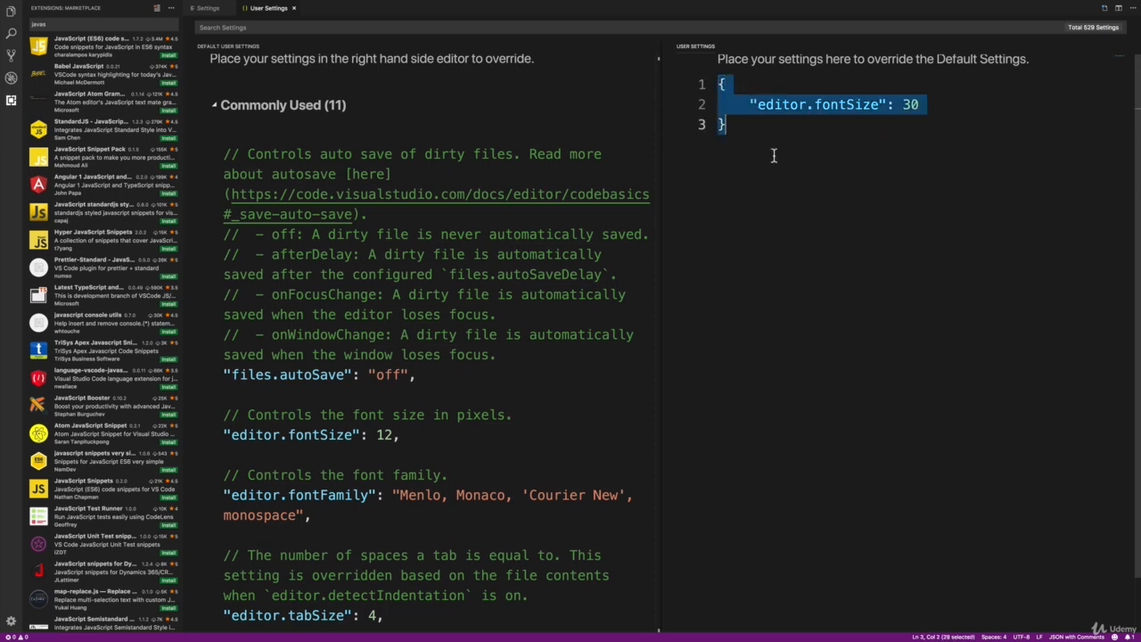
{"action": "key", "text": "BackSpace"}
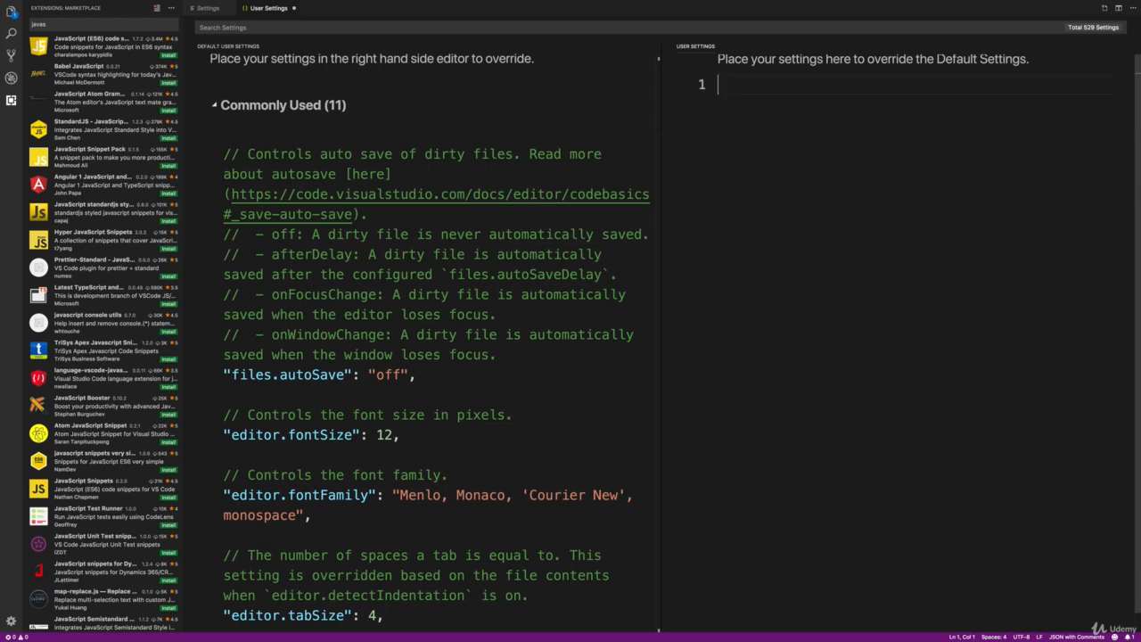
{"action": "key", "text": "super+s"}
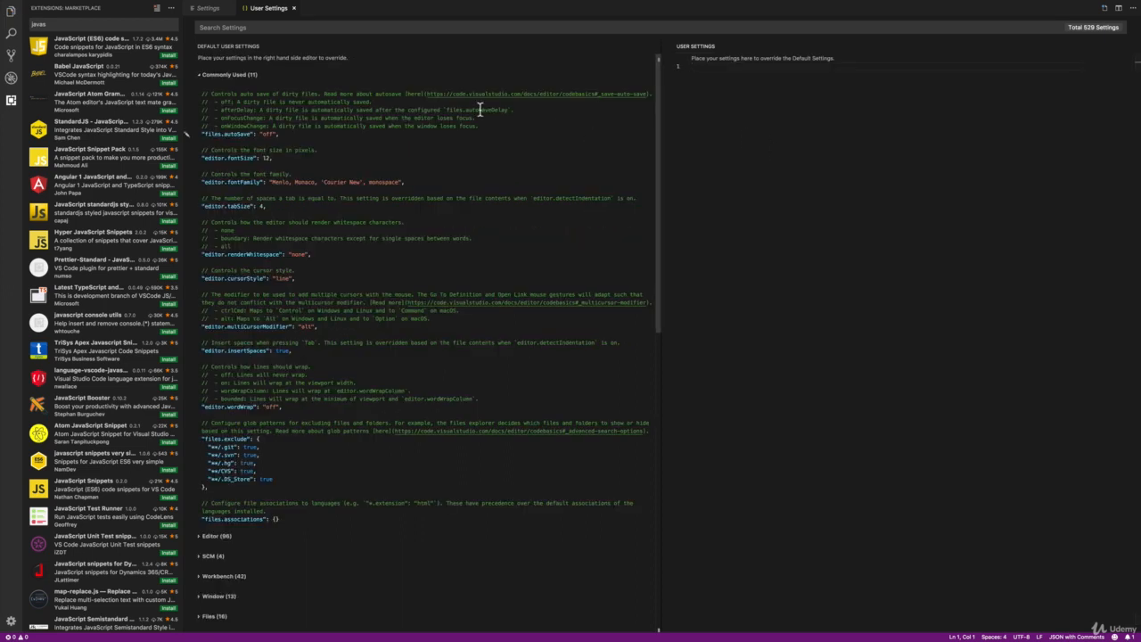
{"action": "left_click", "coordinate": [295, 8]}
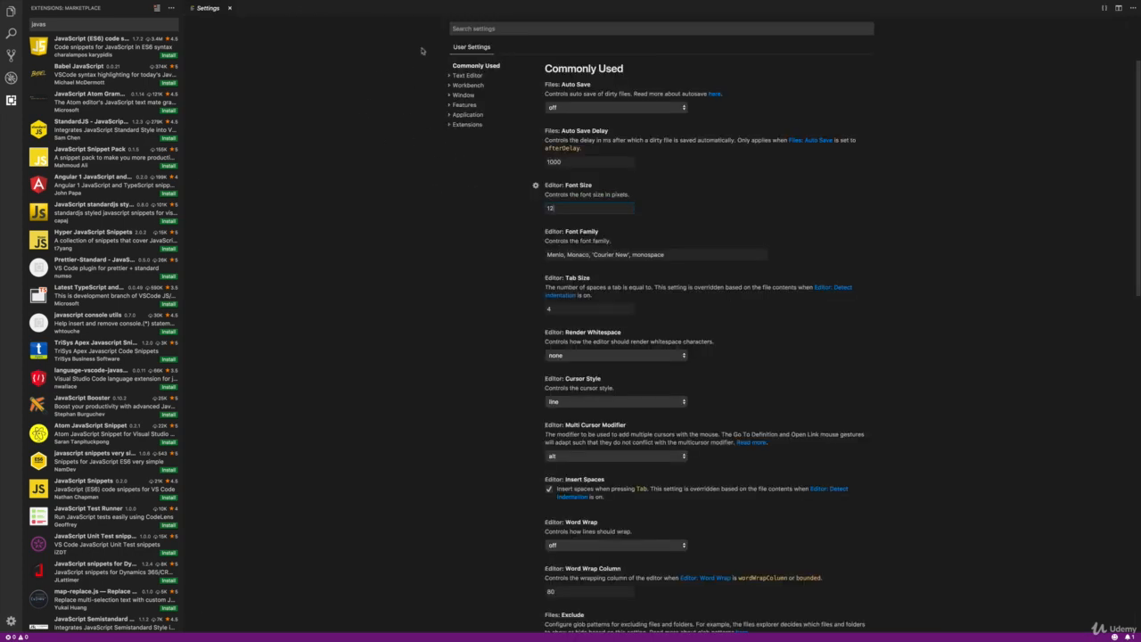